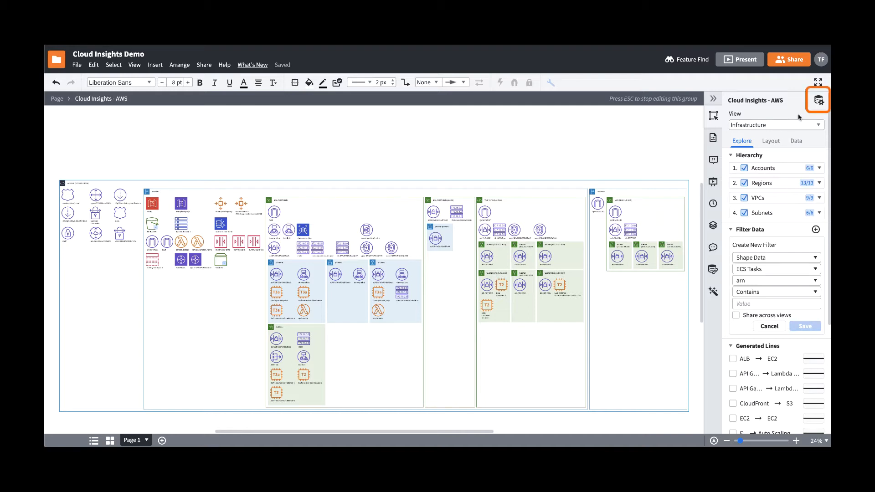
{"action": "left_click", "coordinate": [818, 101]}
{"action": "left_click", "coordinate": [775, 125]}
{"action": "left_click", "coordinate": [775, 125]}
{"action": "left_click", "coordinate": [774, 126]}
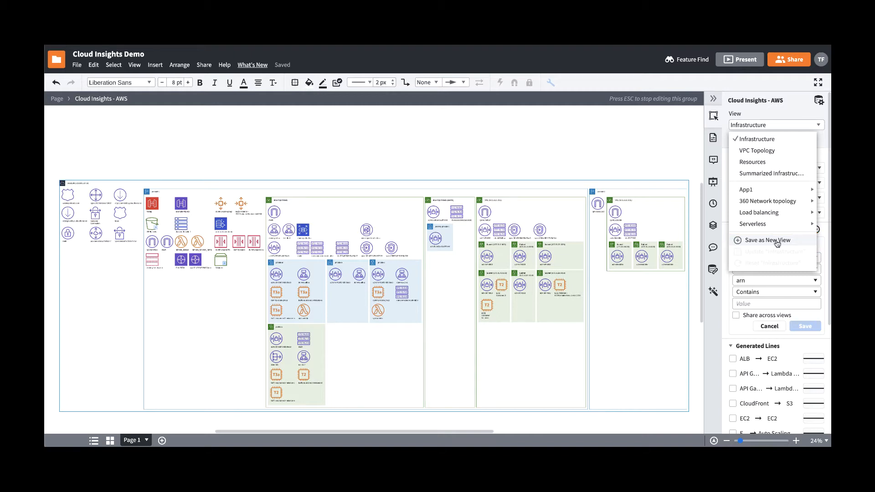
{"action": "left_click", "coordinate": [643, 145]}
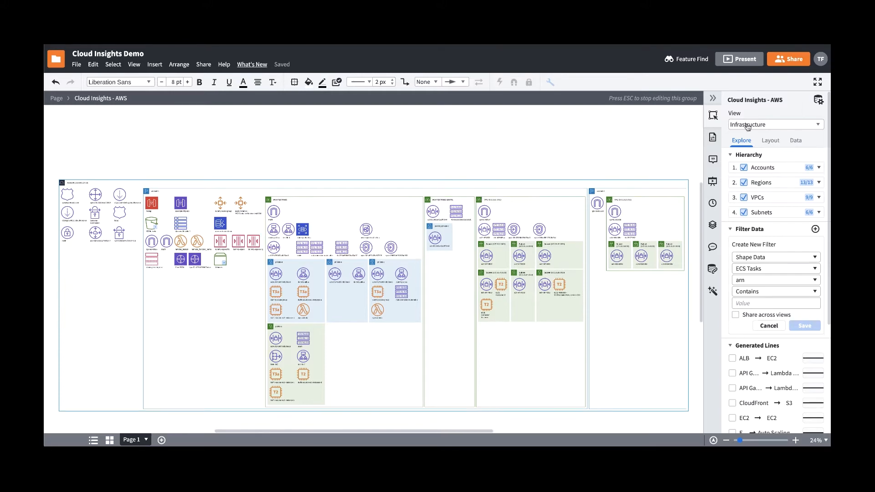
{"action": "left_click", "coordinate": [820, 101]}
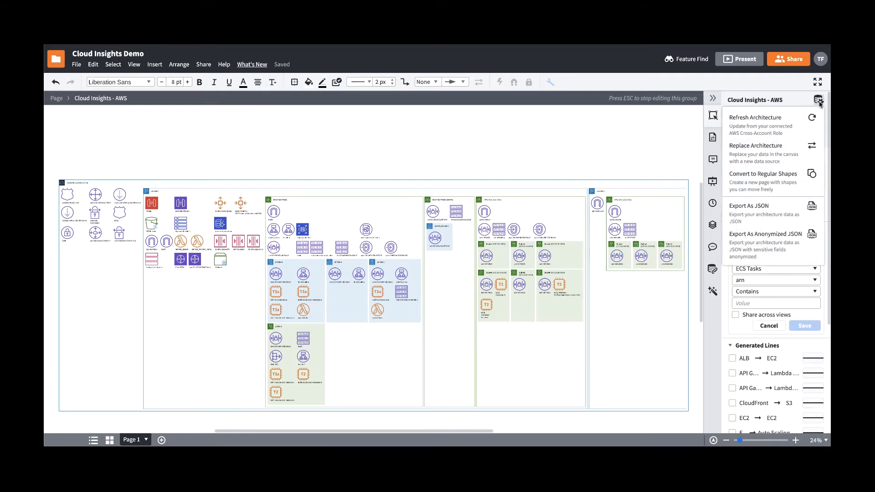
{"action": "left_click", "coordinate": [788, 151]}
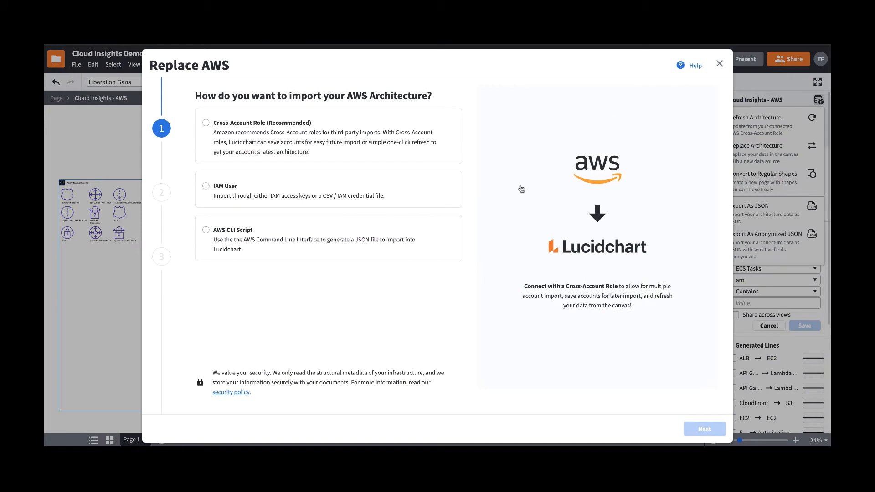
{"action": "left_click", "coordinate": [207, 230]}
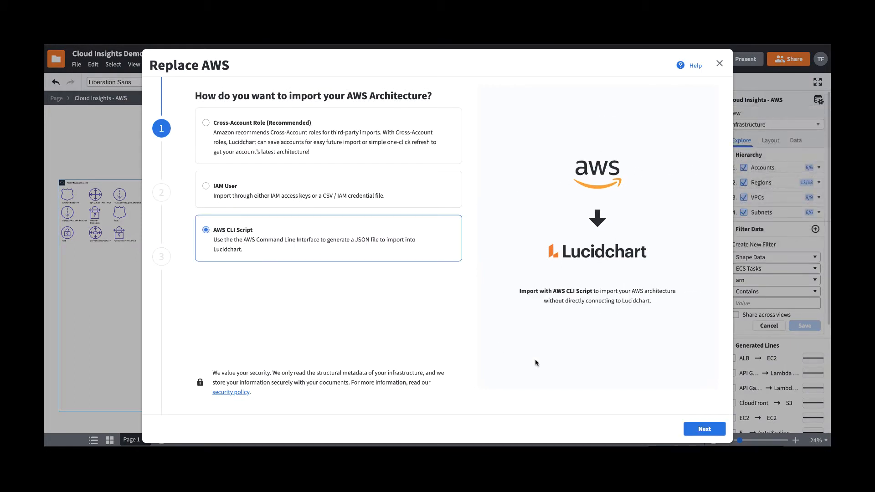
{"action": "left_click", "coordinate": [704, 429]}
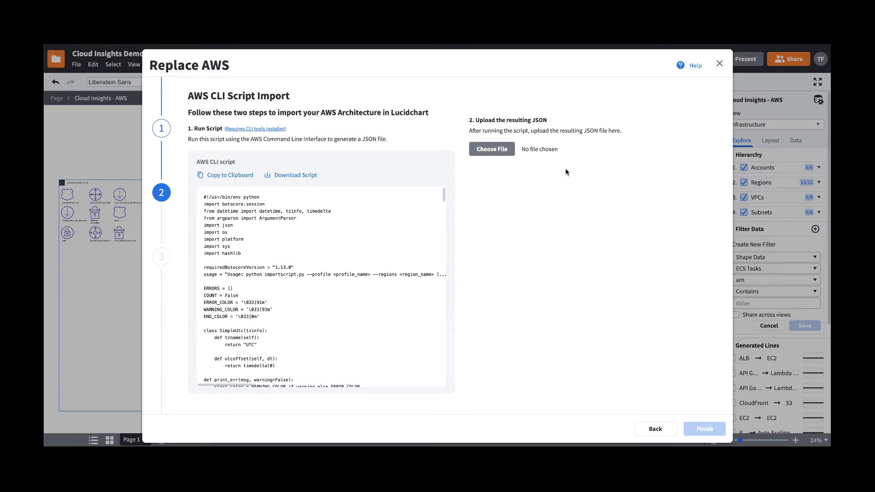
{"action": "left_click", "coordinate": [720, 63]}
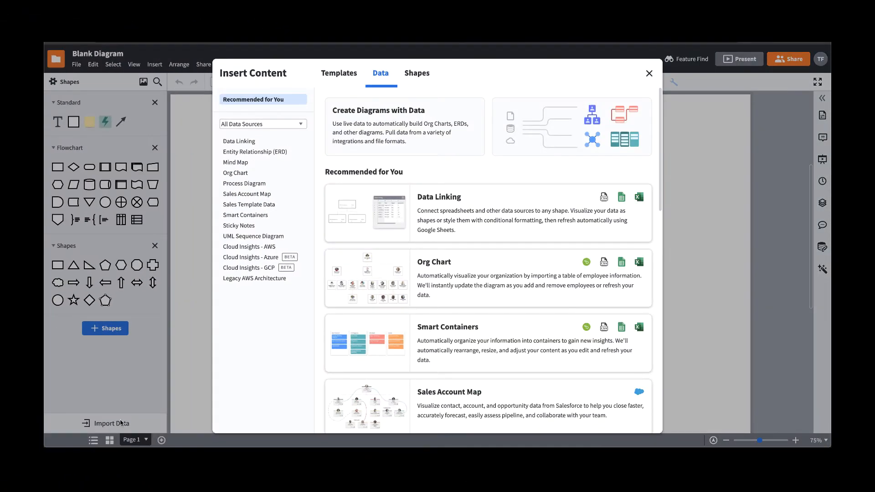
Start a Cloud Insights - AWS data import in the blank diagram.
{"action": "scroll", "coordinate": [461, 328], "scroll_direction": "down", "scroll_amount": 10}
{"action": "left_click", "coordinate": [489, 318]}
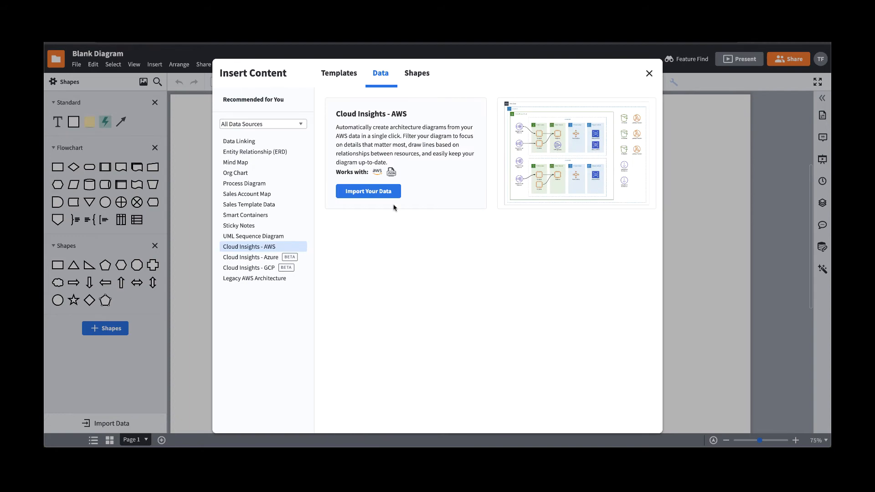
{"action": "left_click", "coordinate": [380, 191]}
{"action": "left_click", "coordinate": [211, 129]}
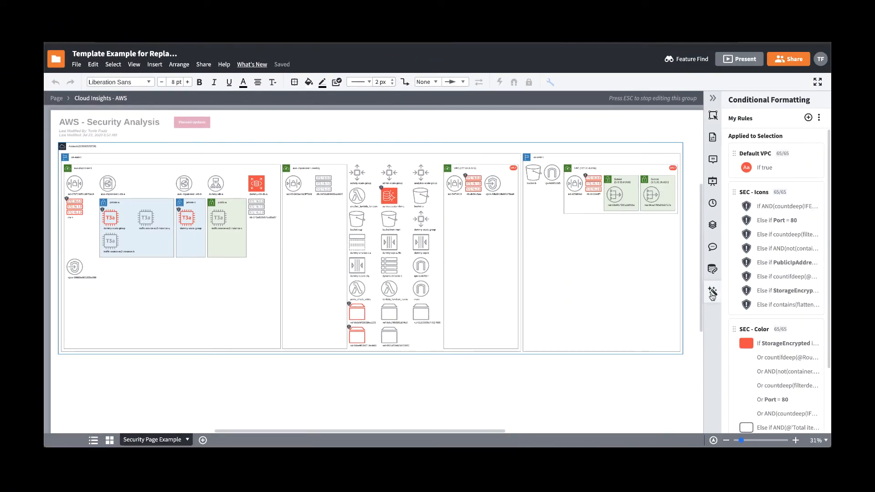
Create a new document from the AWS security analysis template among the recent documents.
{"action": "left_click", "coordinate": [713, 228]}
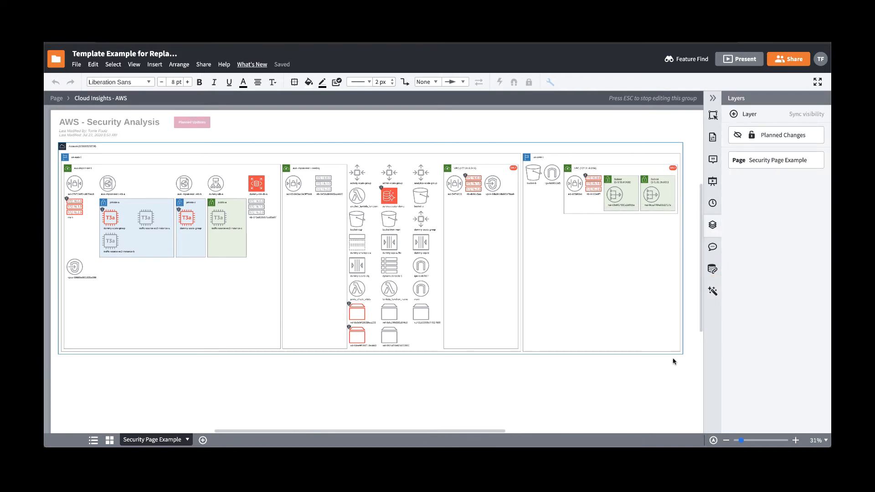
{"action": "left_click", "coordinate": [76, 64]}
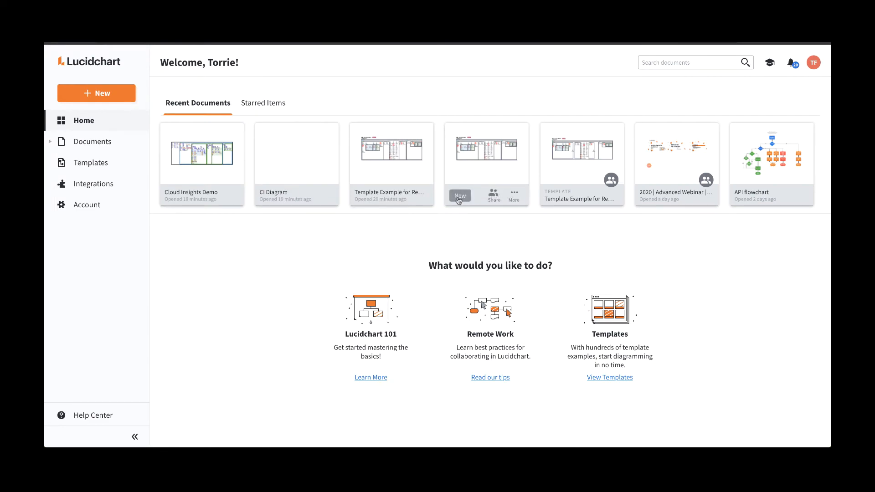
{"action": "left_click", "coordinate": [461, 202]}
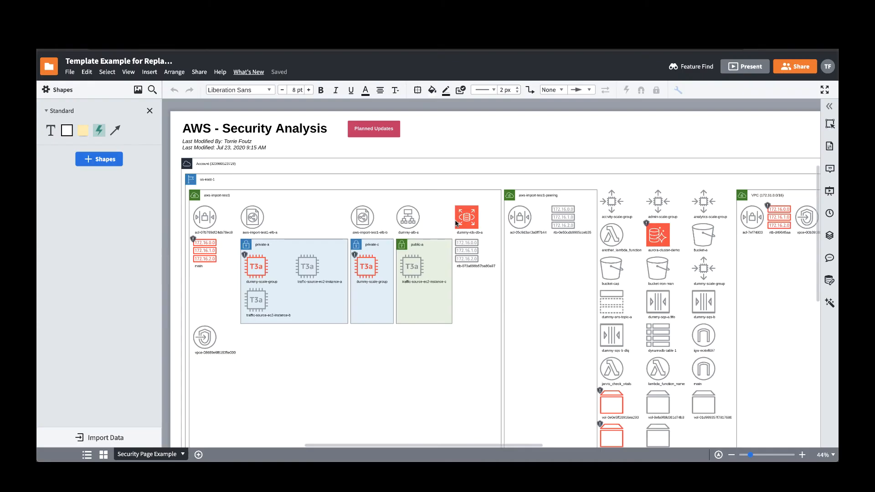
Open the AWS architecture group for editing and replace its architecture with a new data source.
{"action": "left_click", "coordinate": [471, 178]}
{"action": "double_click", "coordinate": [471, 178]}
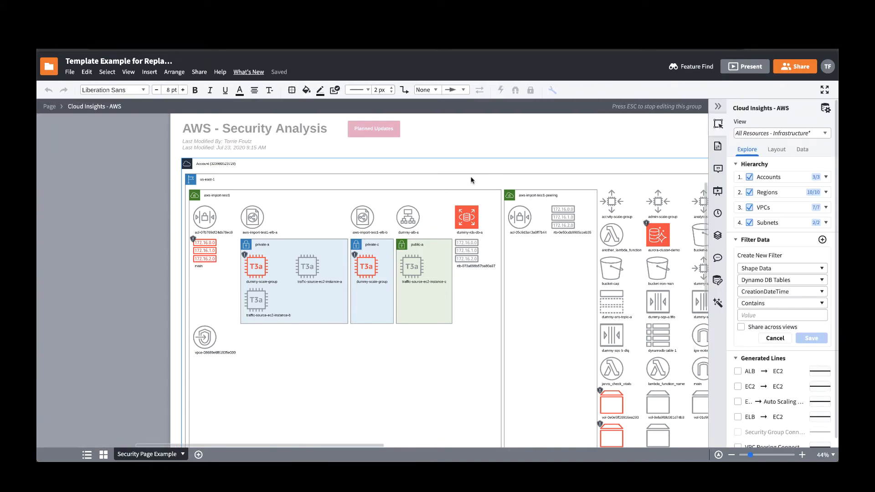
{"action": "left_click_drag", "start_coordinate": [546, 308], "coordinate": [472, 314]}
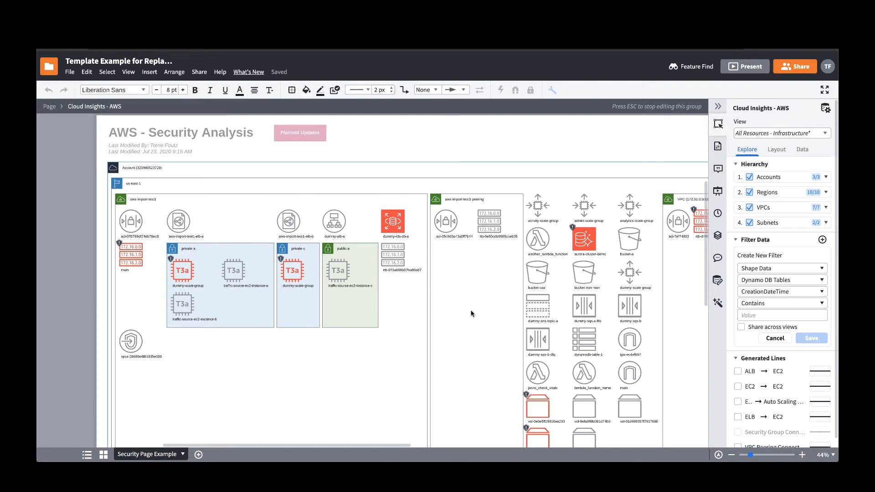
{"action": "left_click", "coordinate": [826, 109]}
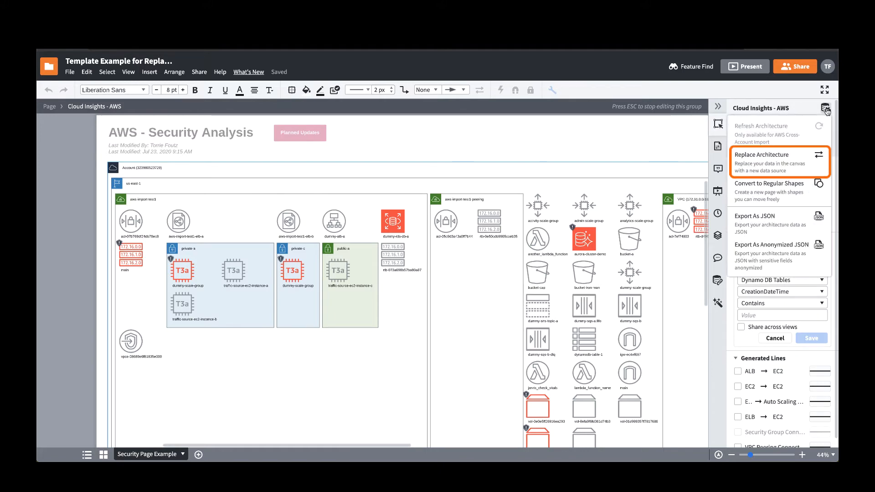
{"action": "left_click", "coordinate": [788, 168]}
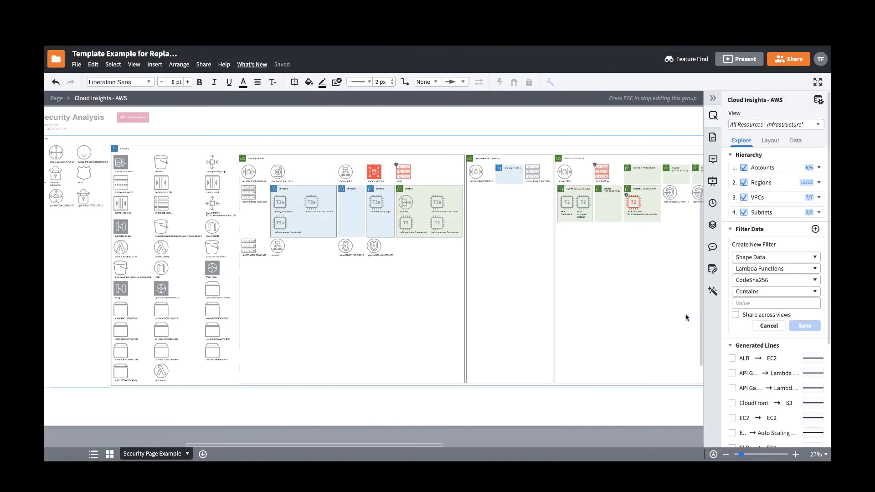
Review the conditional formatting rules and the layers applied to the replaced AWS diagram.
{"action": "left_click", "coordinate": [713, 291]}
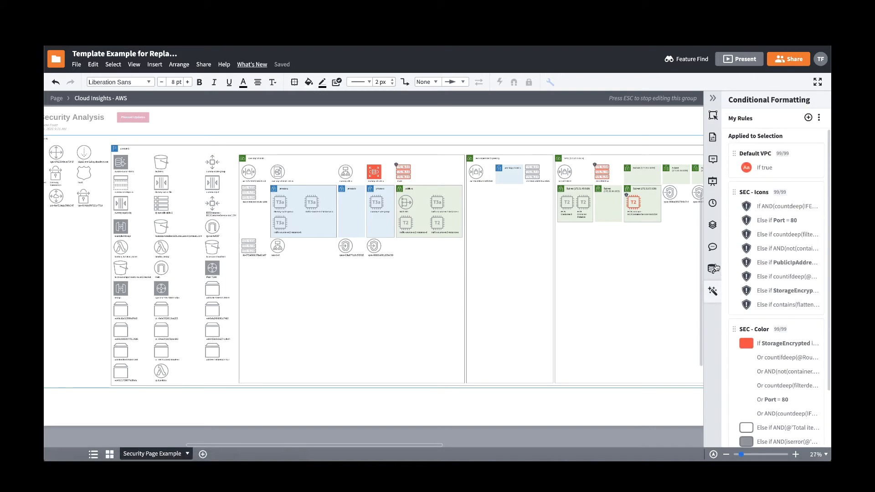
{"action": "left_click", "coordinate": [714, 227]}
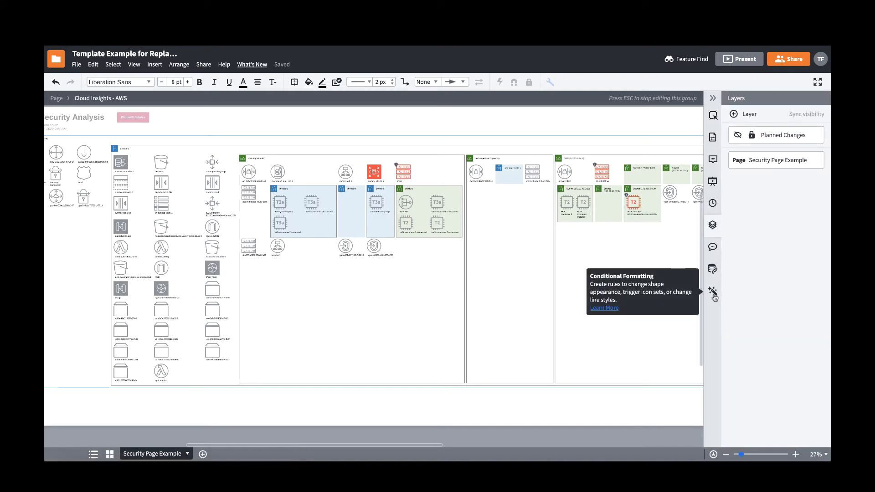
{"action": "left_click", "coordinate": [714, 294]}
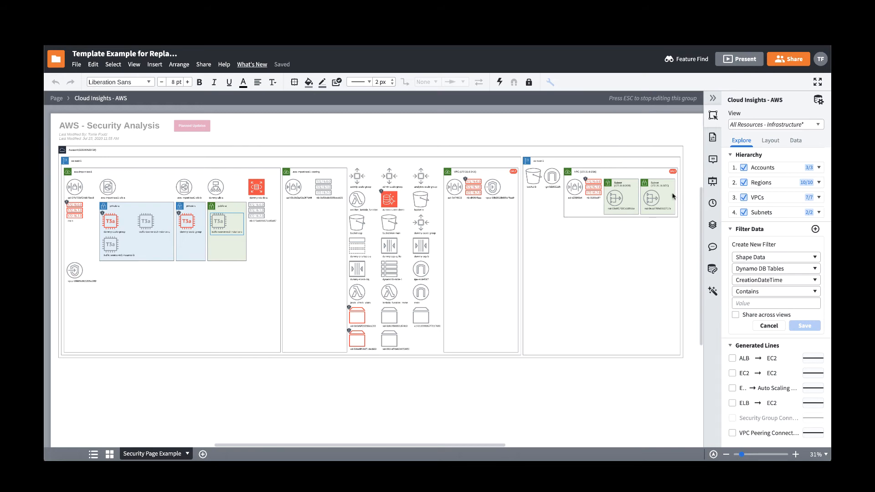
Share the document with a collaborator, granting the "Edit and share" permission, and send the invitation.
{"action": "left_click", "coordinate": [788, 61]}
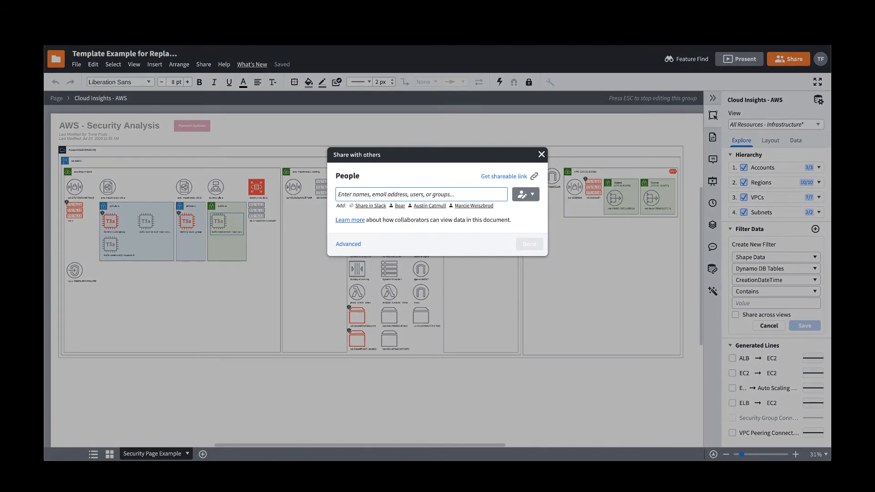
{"action": "type", "text": "bear"}
{"action": "left_click", "coordinate": [456, 218]}
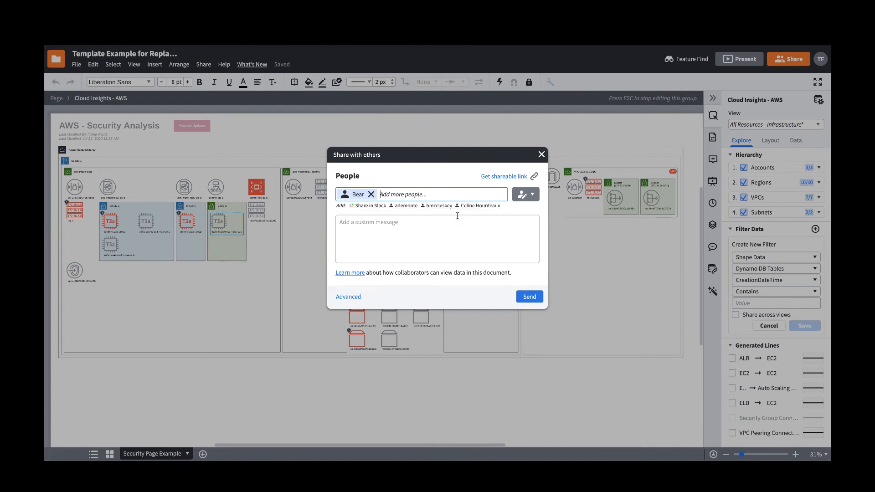
{"action": "left_click", "coordinate": [532, 196]}
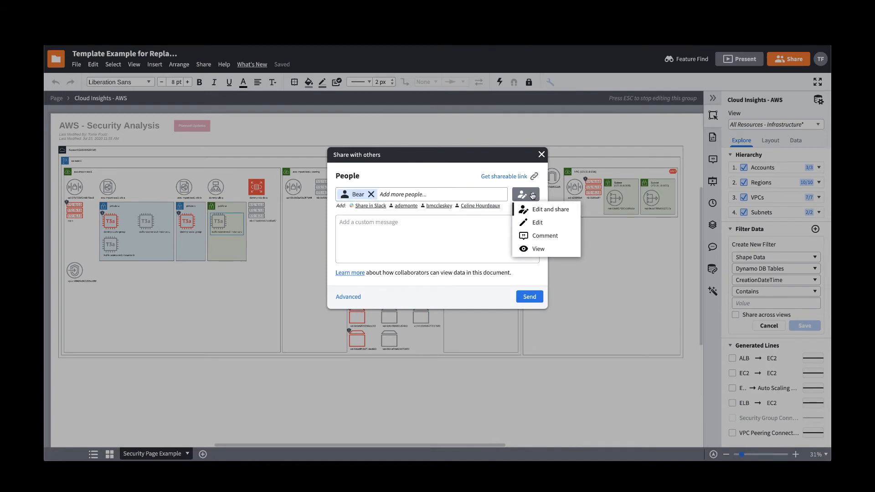
{"action": "left_click", "coordinate": [531, 210]}
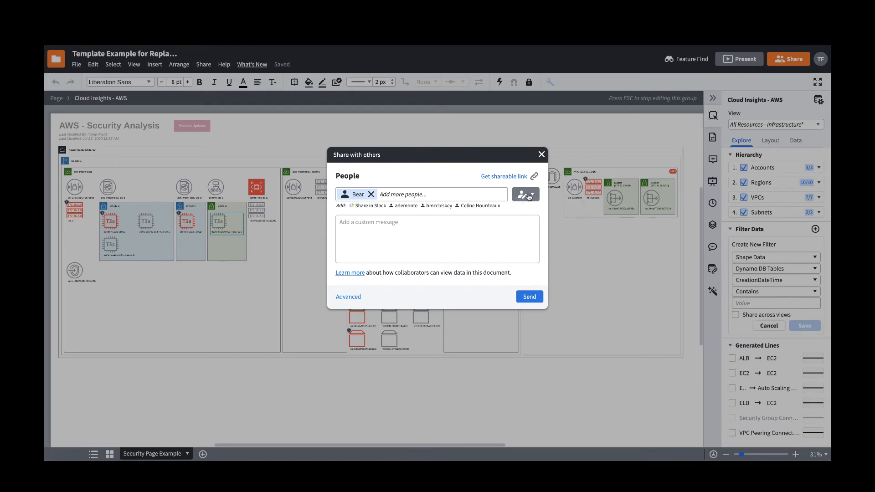
{"action": "left_click", "coordinate": [532, 297]}
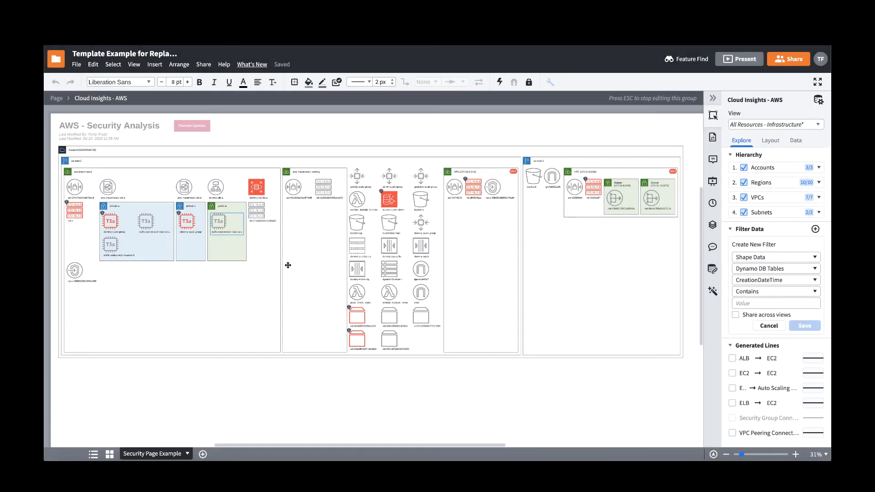
Comment on the EC2 instance in the public-a subnet, mentioning the collaborator with "Please take a look at this.".
{"action": "right_click", "coordinate": [244, 234]}
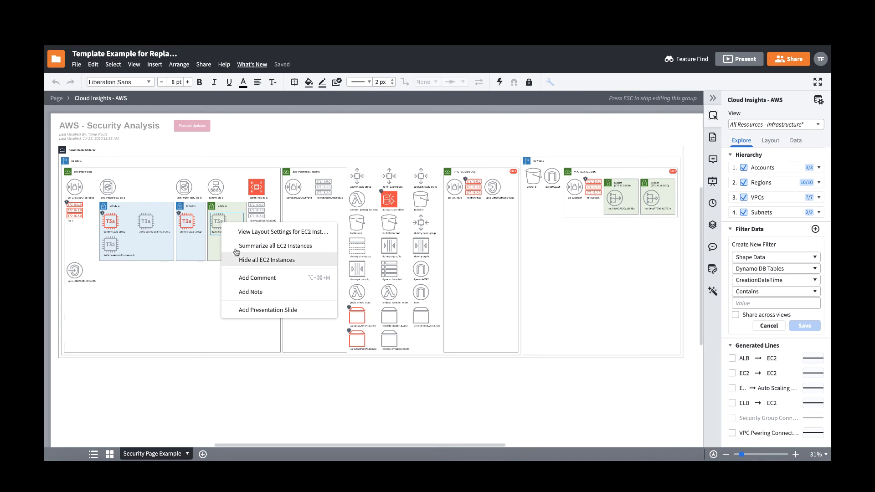
{"action": "left_click", "coordinate": [252, 279]}
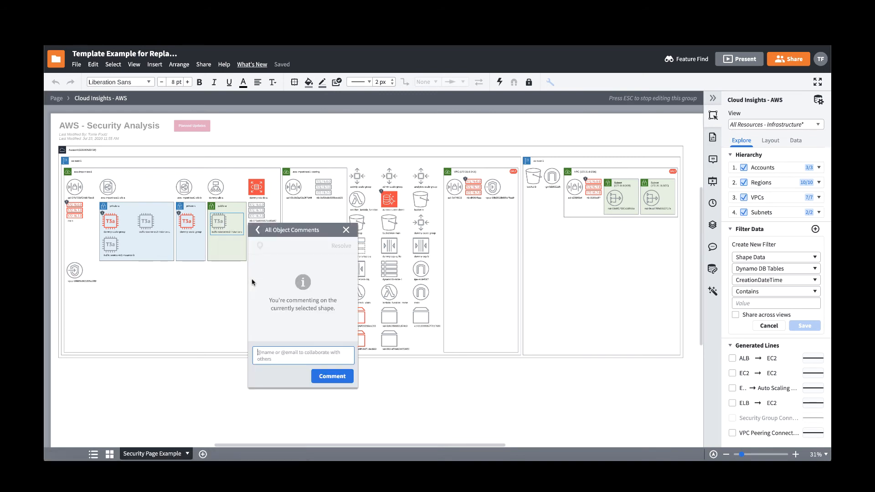
{"action": "type", "text": "@bear"}
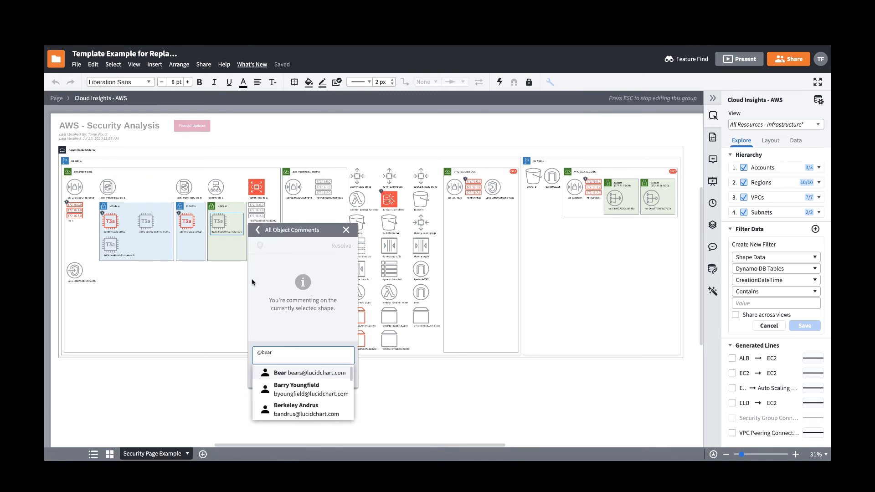
{"action": "left_click", "coordinate": [292, 373]}
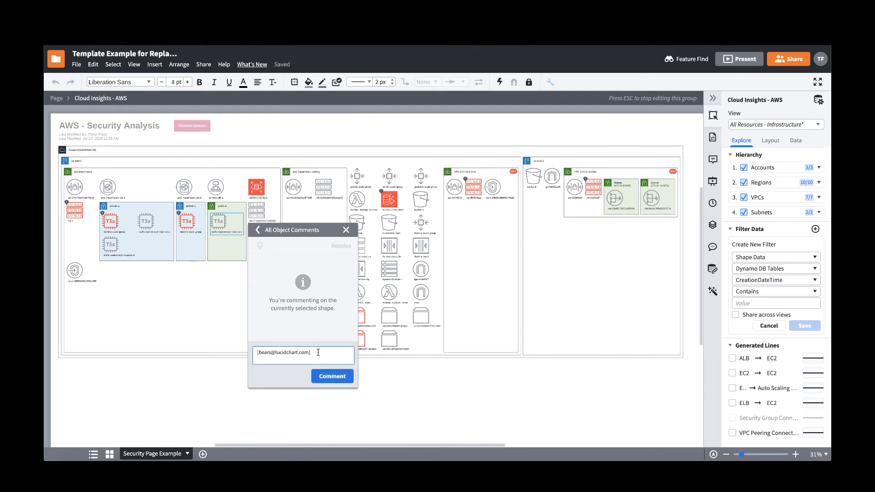
{"action": "type", "text": "Please take a look at this."}
{"action": "left_click", "coordinate": [351, 377]}
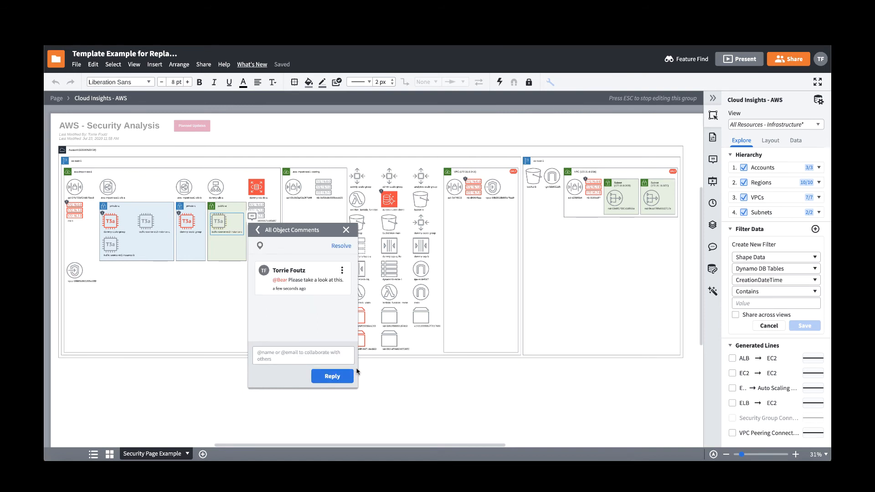
{"action": "left_click", "coordinate": [346, 230]}
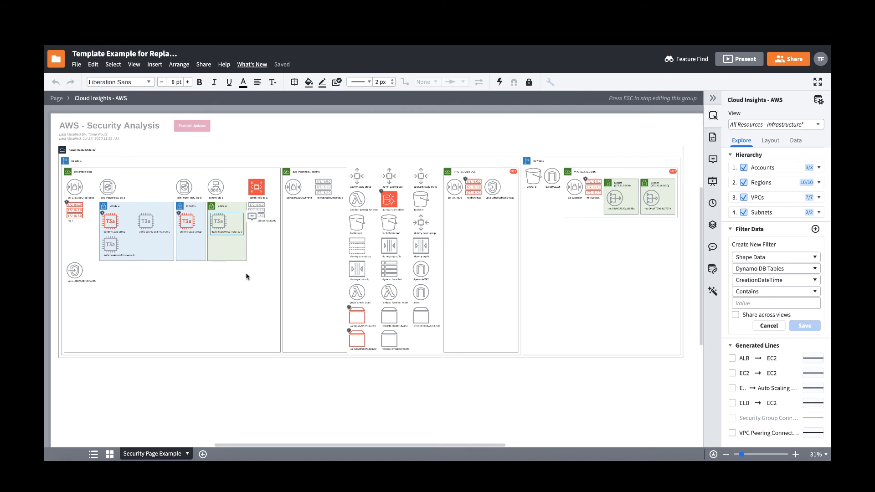
Create two presentation slides, one of the aurora-cluster-demo shape and one of the whole account container.
{"action": "left_click", "coordinate": [389, 200]}
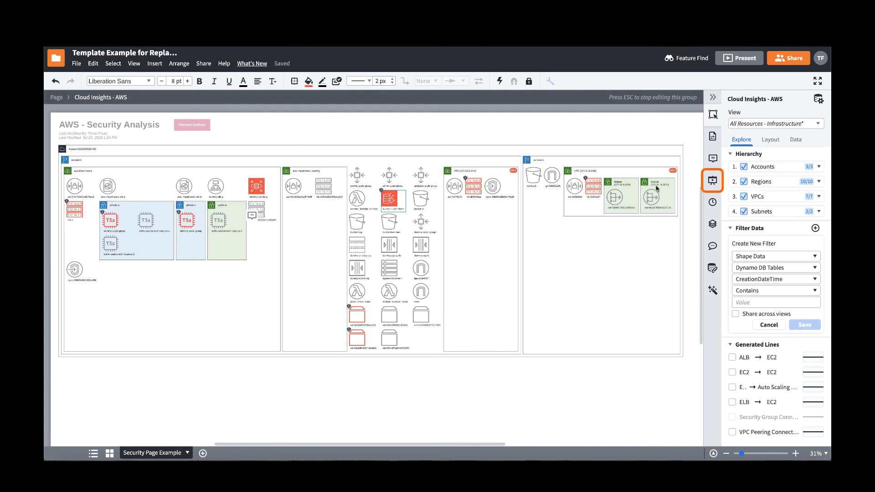
{"action": "left_click", "coordinate": [713, 181]}
{"action": "left_click", "coordinate": [744, 115]}
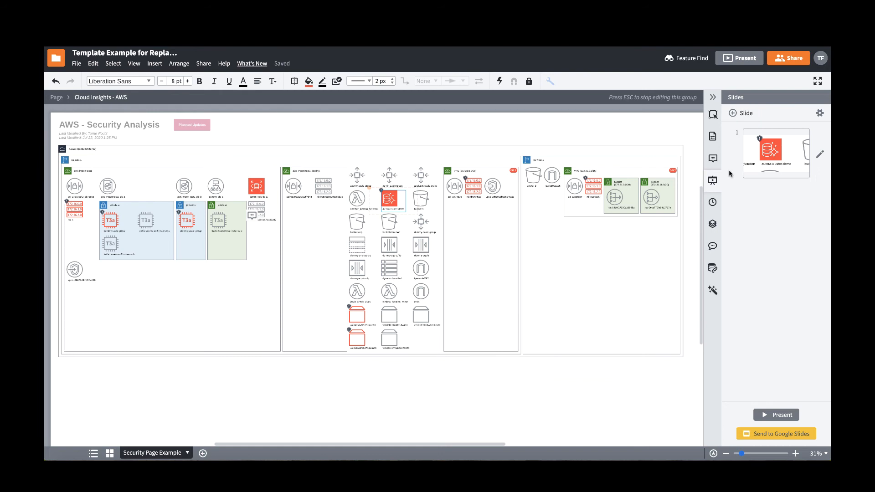
{"action": "left_click", "coordinate": [677, 151]}
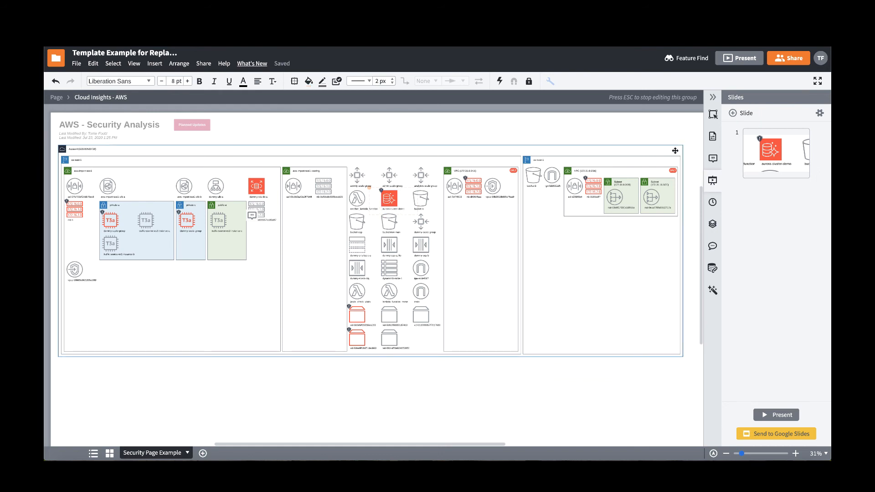
{"action": "left_click", "coordinate": [749, 116]}
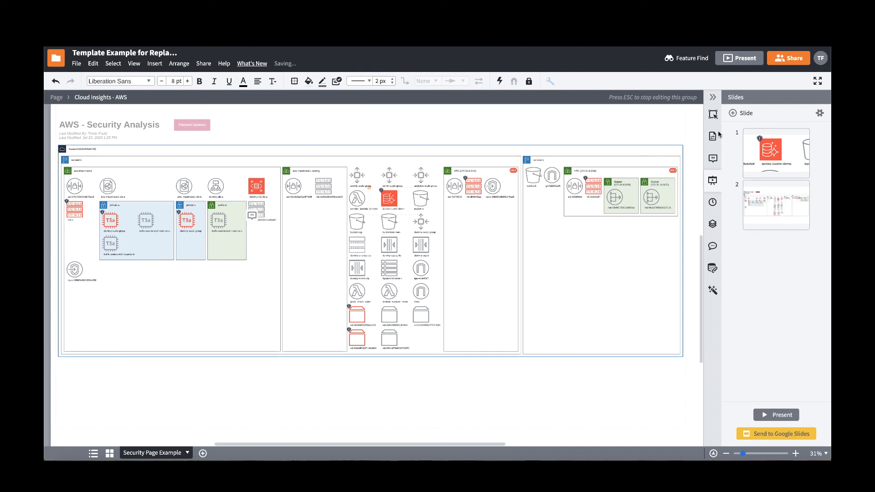
Select the VPC in the second region, check slide 2's options and return to the Cloud Insights settings.
{"action": "left_click", "coordinate": [648, 172]}
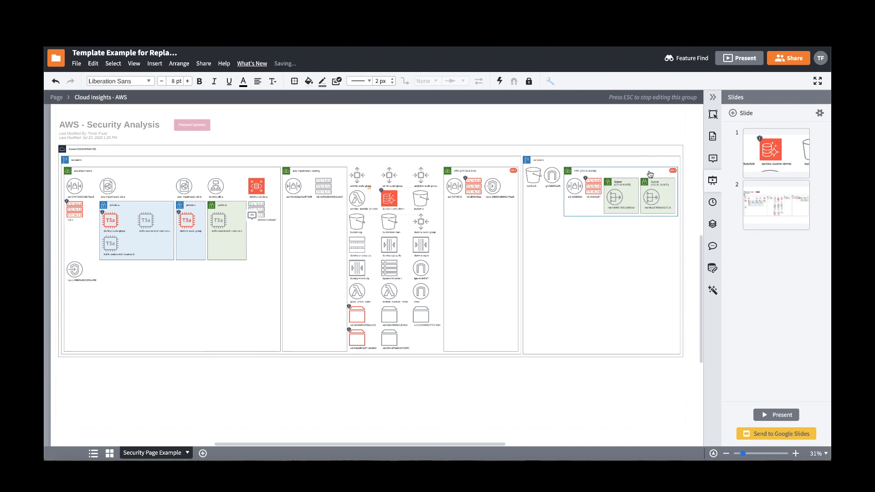
{"action": "left_click", "coordinate": [820, 206]}
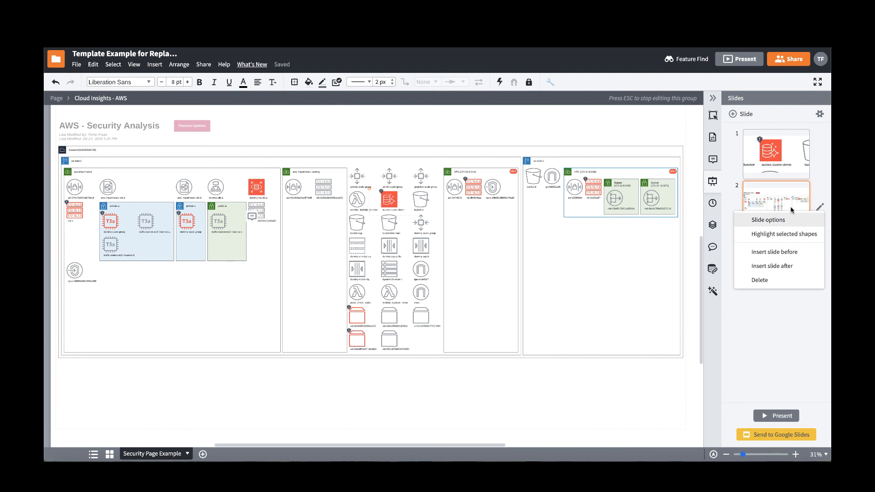
{"action": "left_click", "coordinate": [713, 114]}
{"action": "left_click", "coordinate": [713, 115]}
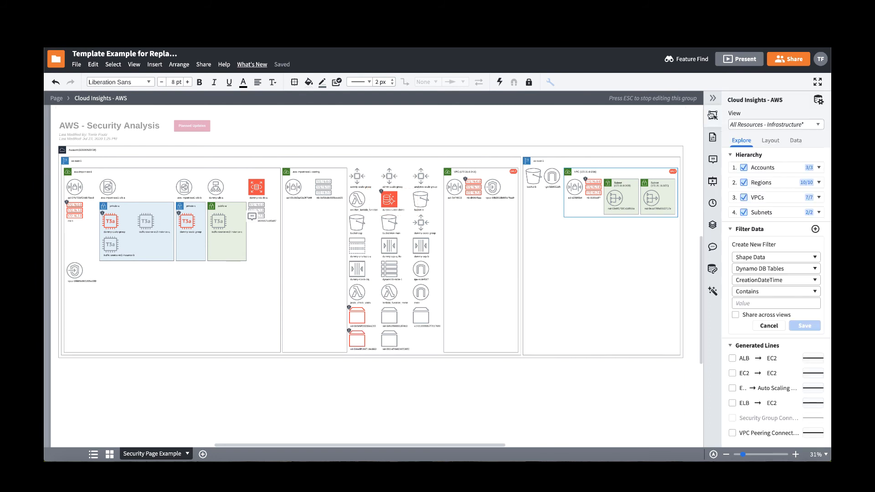